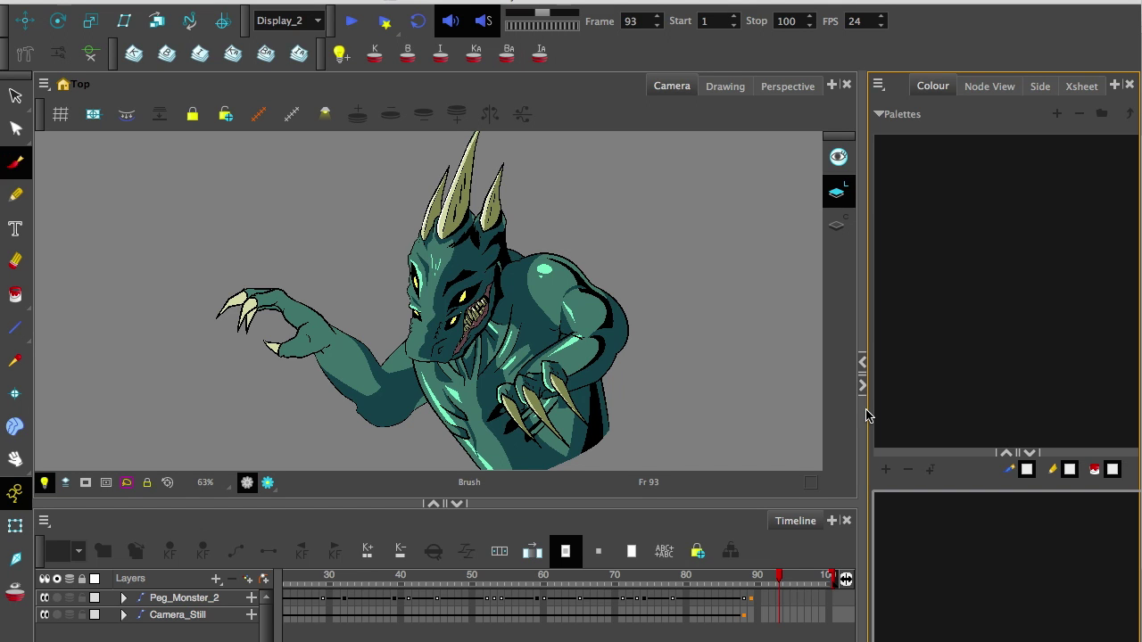
- Switch the Camera view from the Brush to the Select tool with Alt+S
key(alt+s)
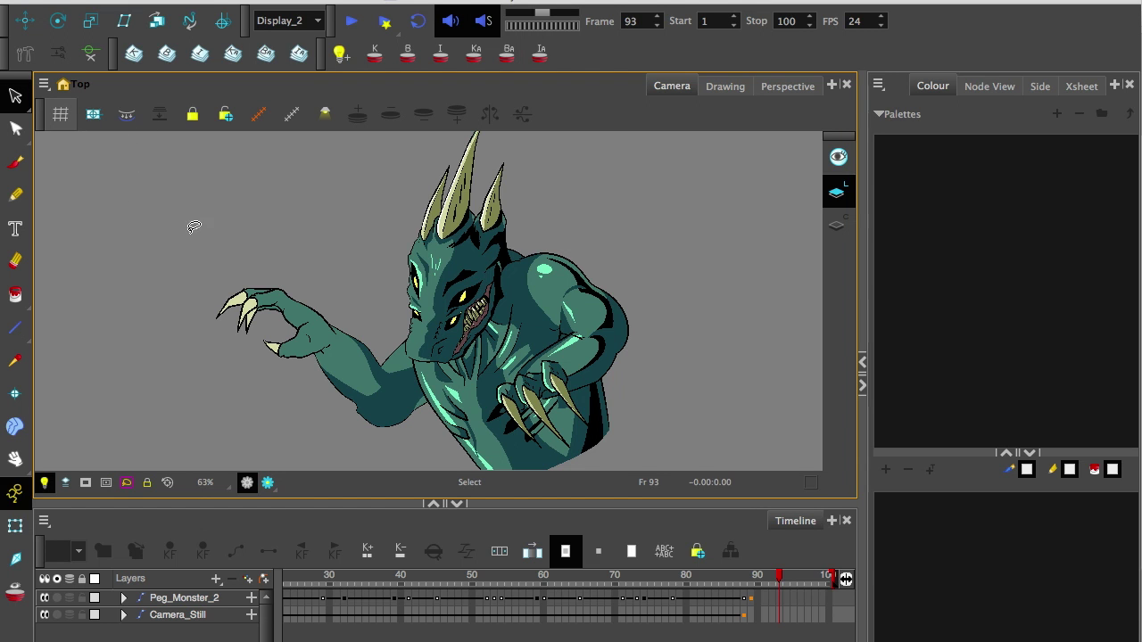
mouse_move(194, 226)
mouse_down()
mouse_move(357, 410)
mouse_move(160, 257)
mouse_up()
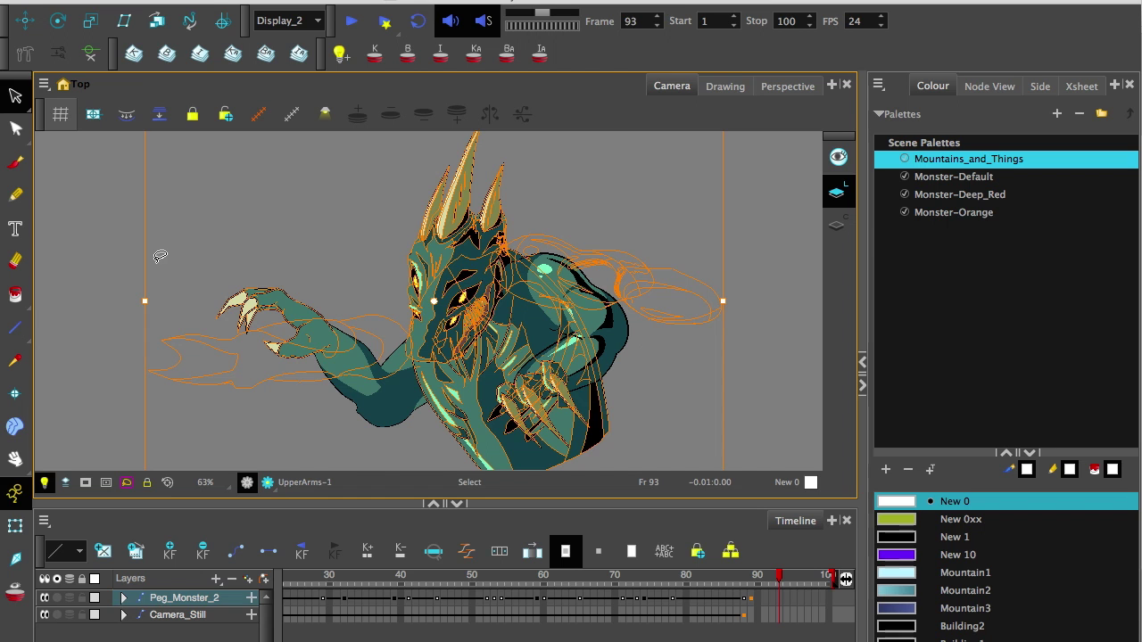
click(70, 230)
mouse_move(185, 225)
mouse_down()
mouse_move(345, 368)
mouse_move(223, 268)
mouse_up()
drag(376, 364, 140, 364)
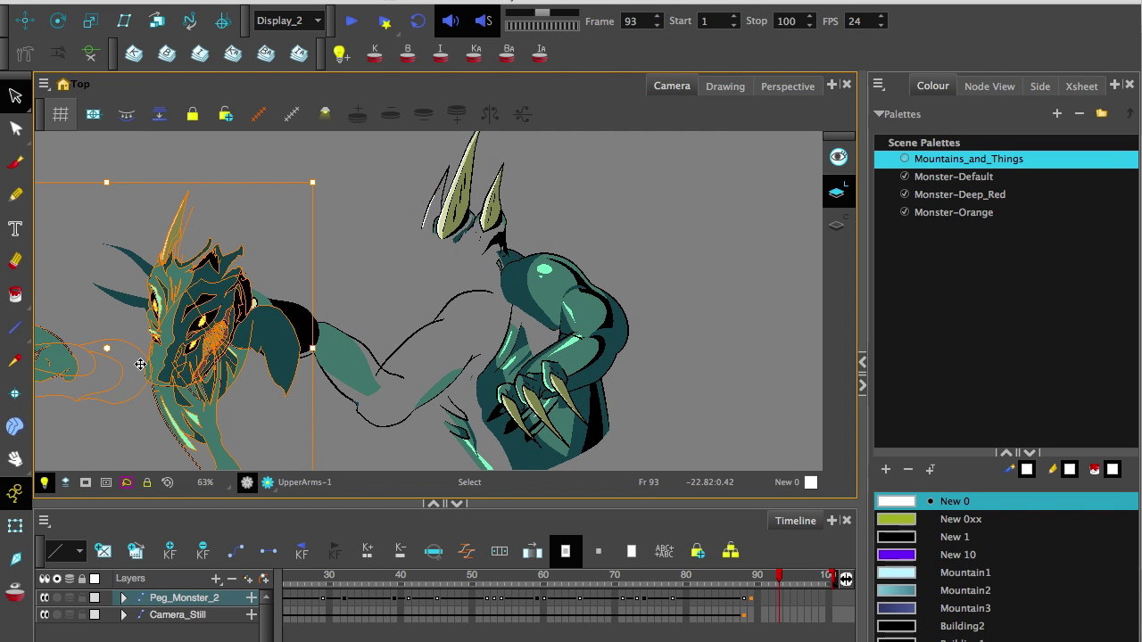
key(ctrl+z)
click(65, 162)
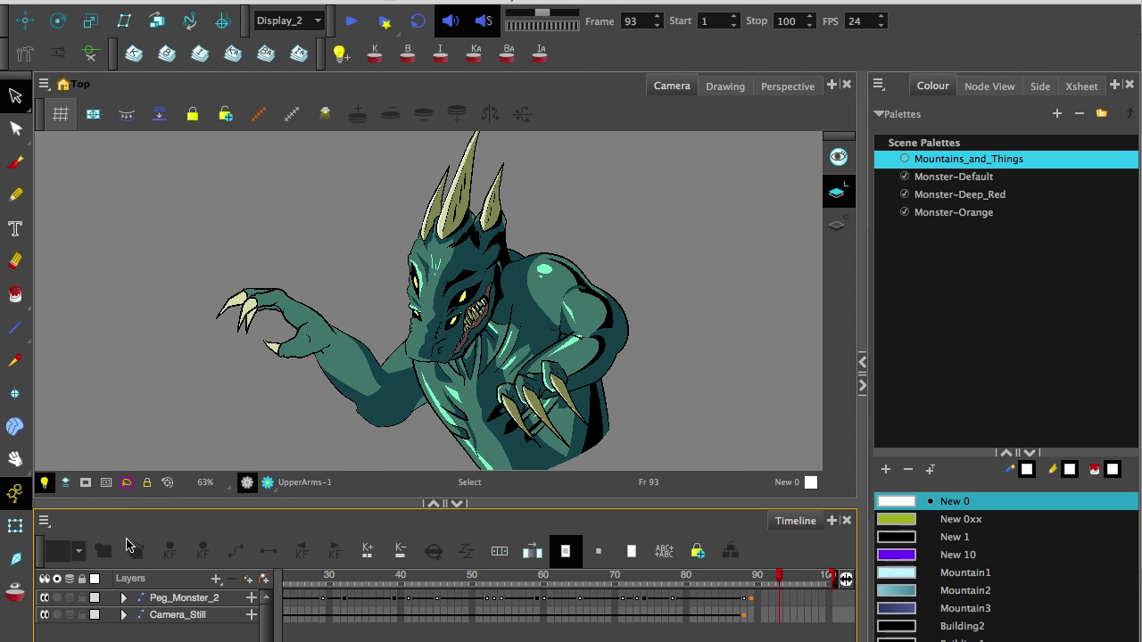
- Enlarge the Timeline and expand Peg_Monster_2 to reveal its child layers
drag(124, 503, 174, 431)
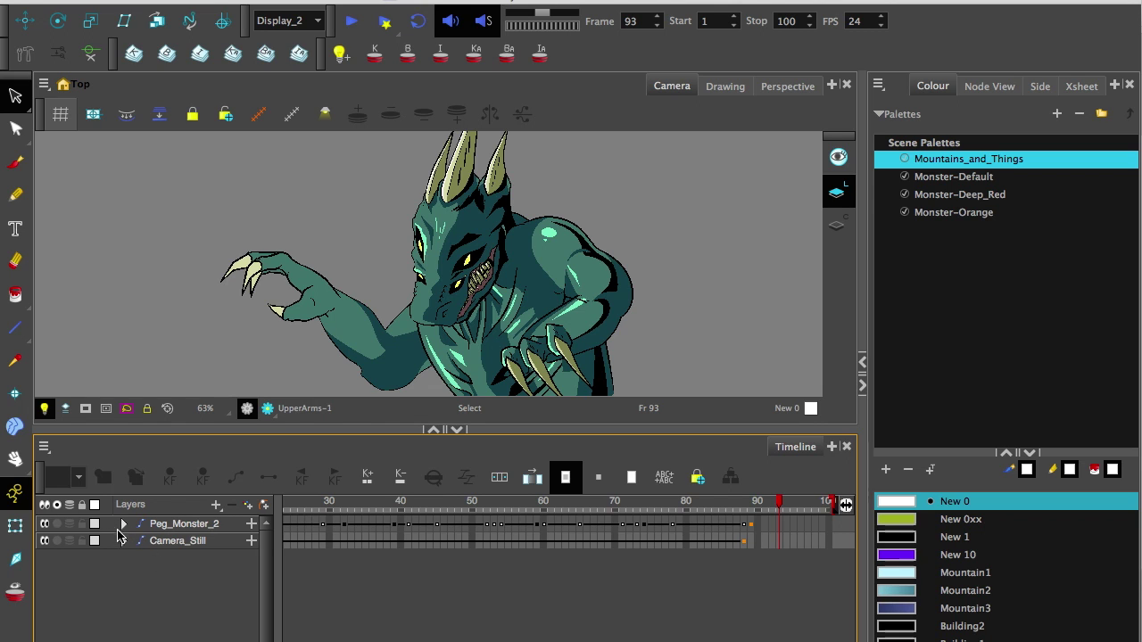
click(143, 528)
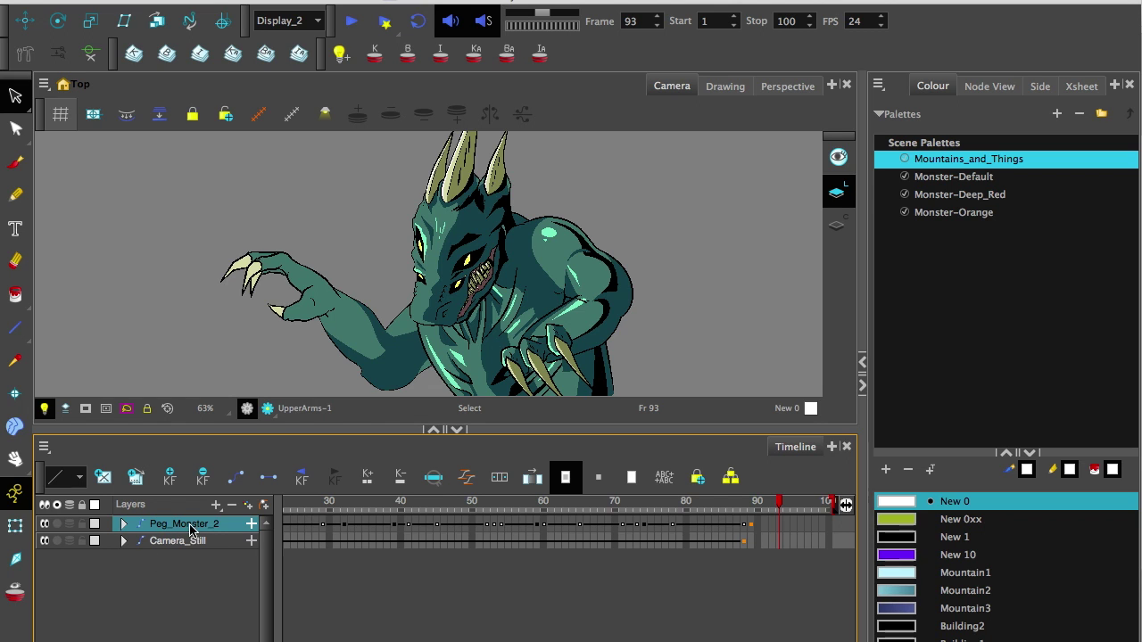
click(125, 525)
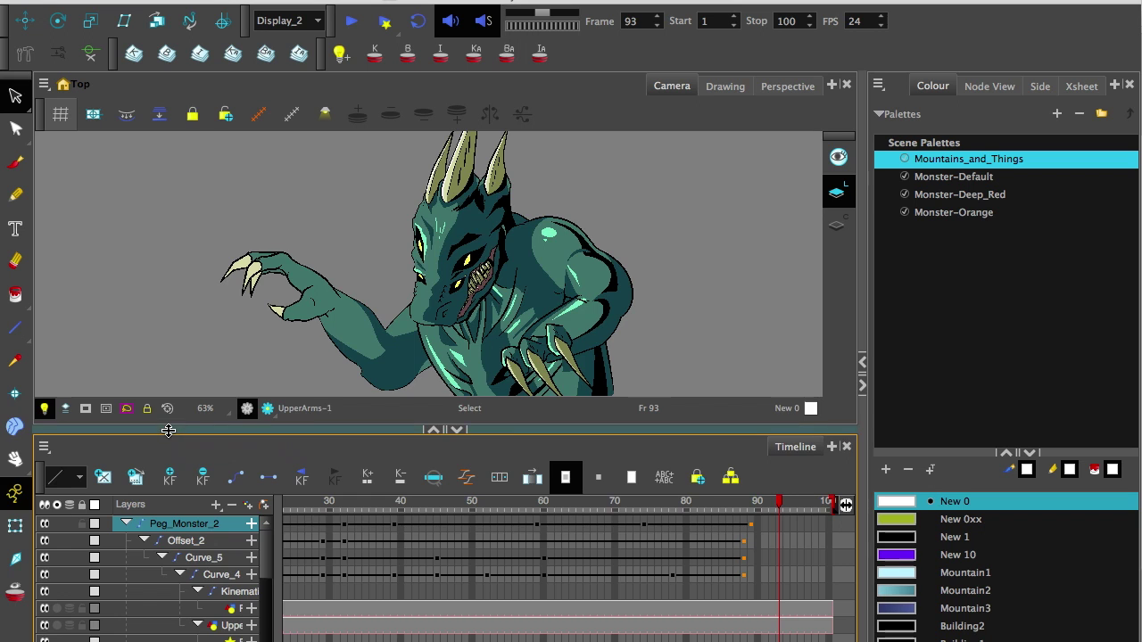
drag(169, 431, 148, 205)
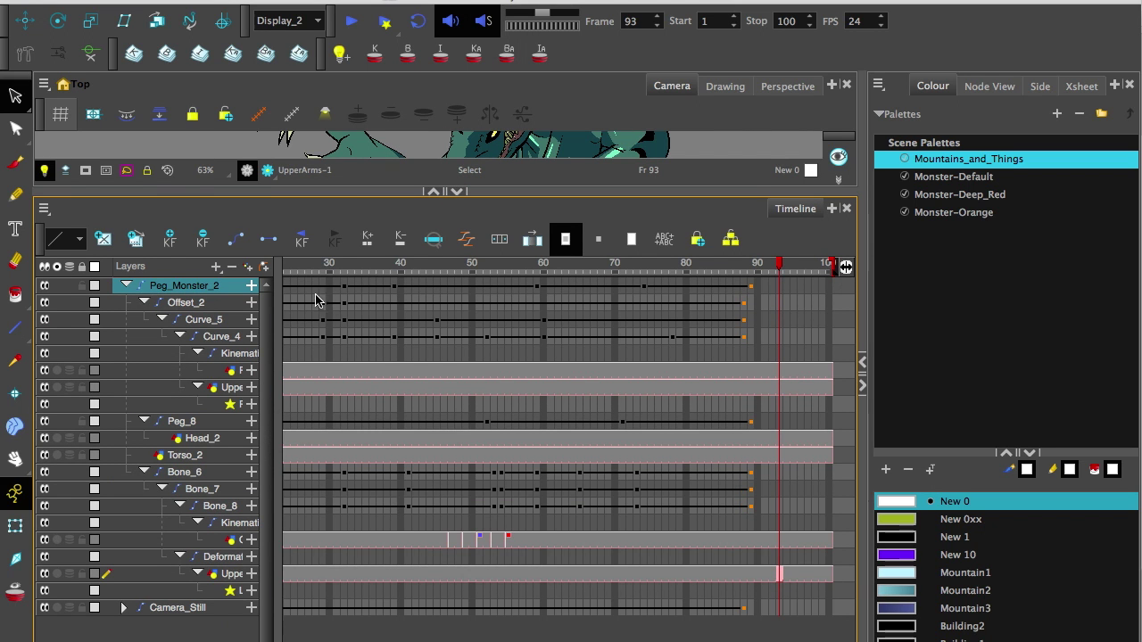
drag(285, 194, 290, 250)
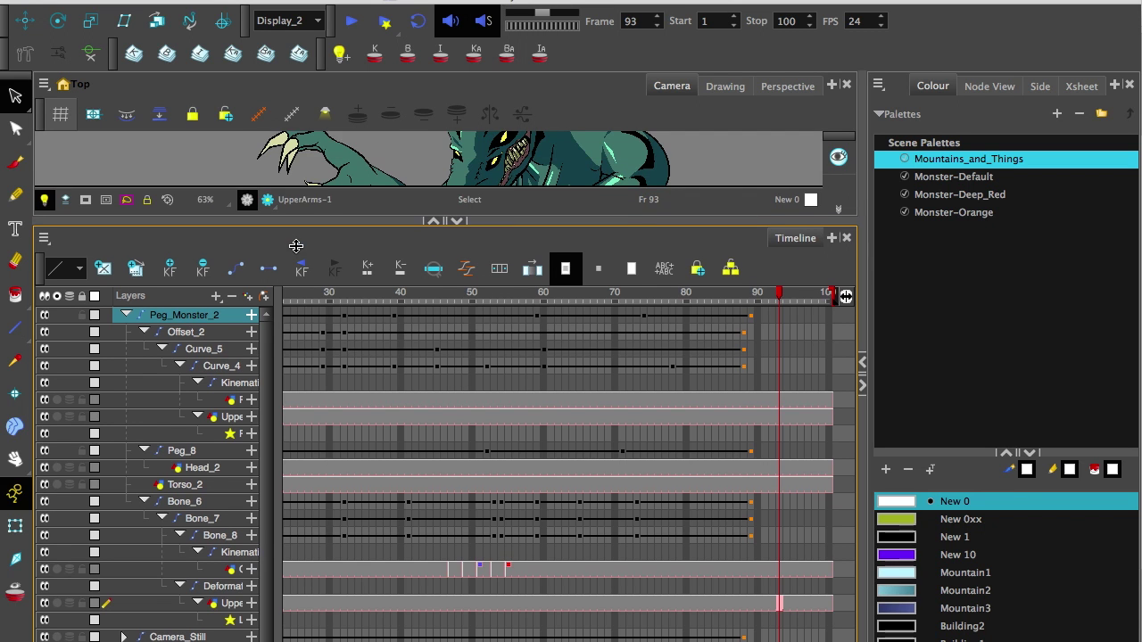
- Scrub to frame 70, then collapse the Timeline so the Camera view fills the workspace
click(351, 335)
drag(351, 335, 615, 472)
drag(284, 489, 437, 599)
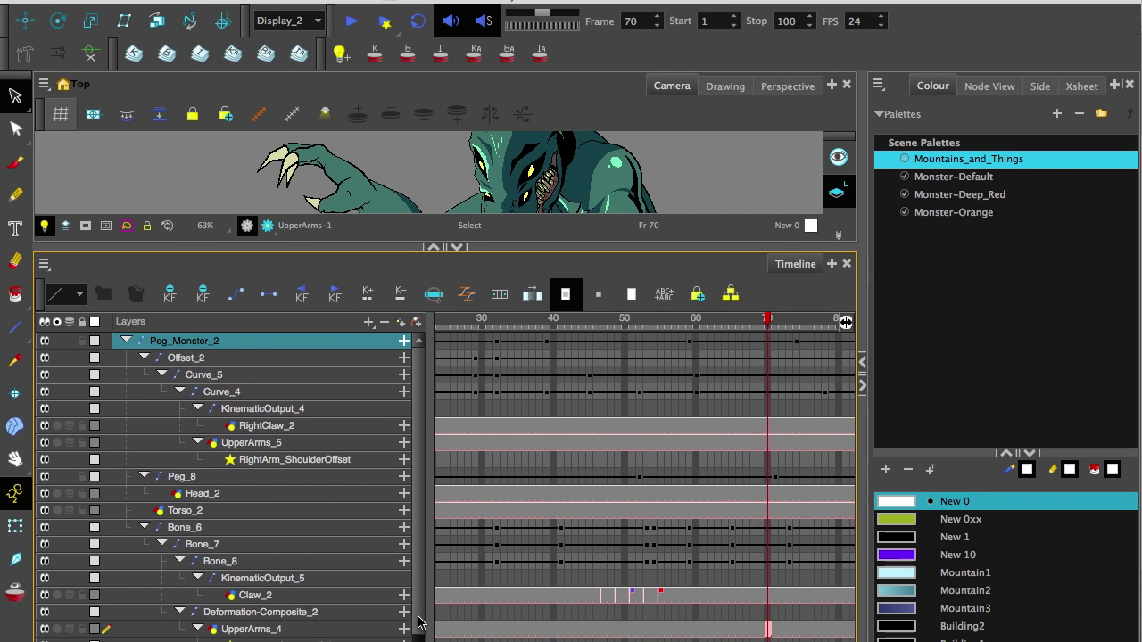
scroll(421, 615, down, 1)
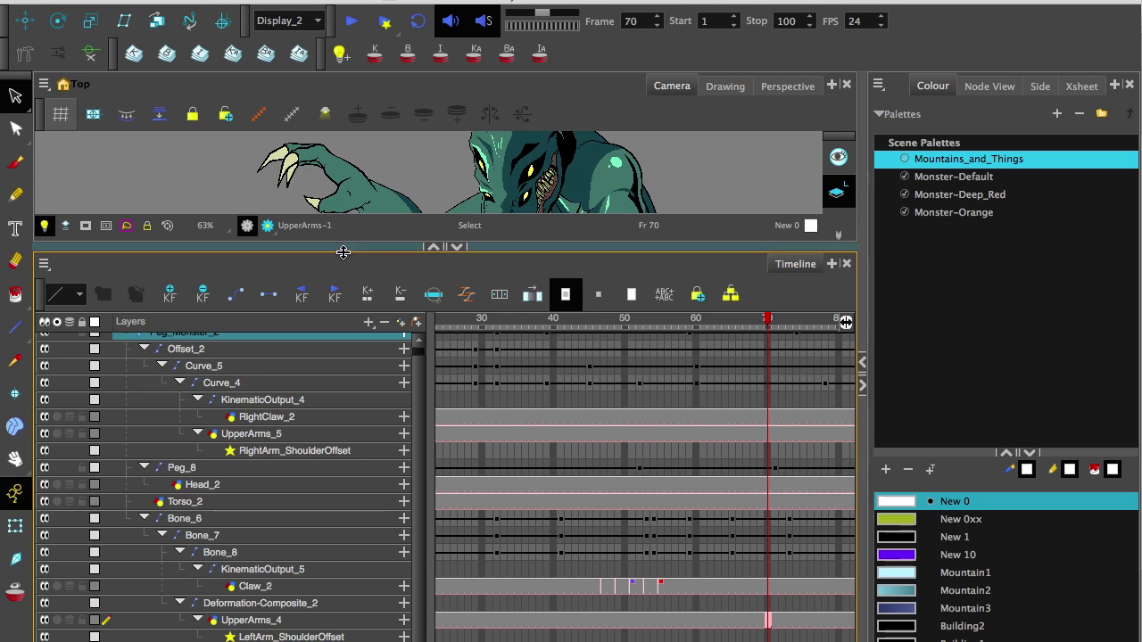
drag(350, 247, 370, 640)
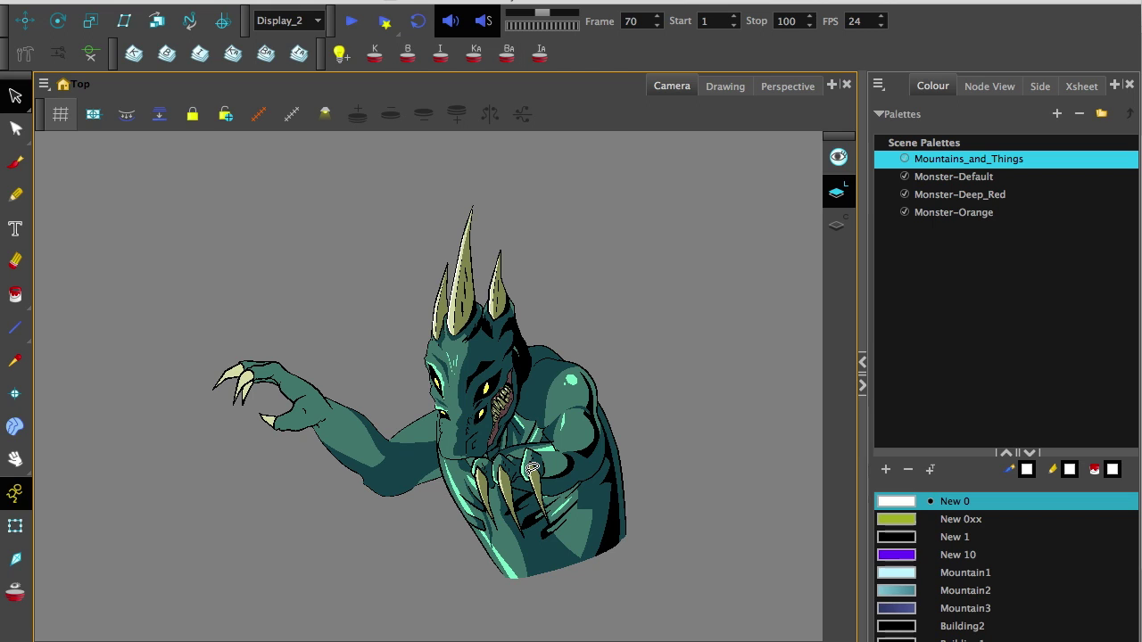
- Lasso the monster's arm strokes and show the arm's bone deformer chain
mouse_move(198, 329)
mouse_down()
mouse_move(161, 365)
mouse_move(233, 247)
mouse_up()
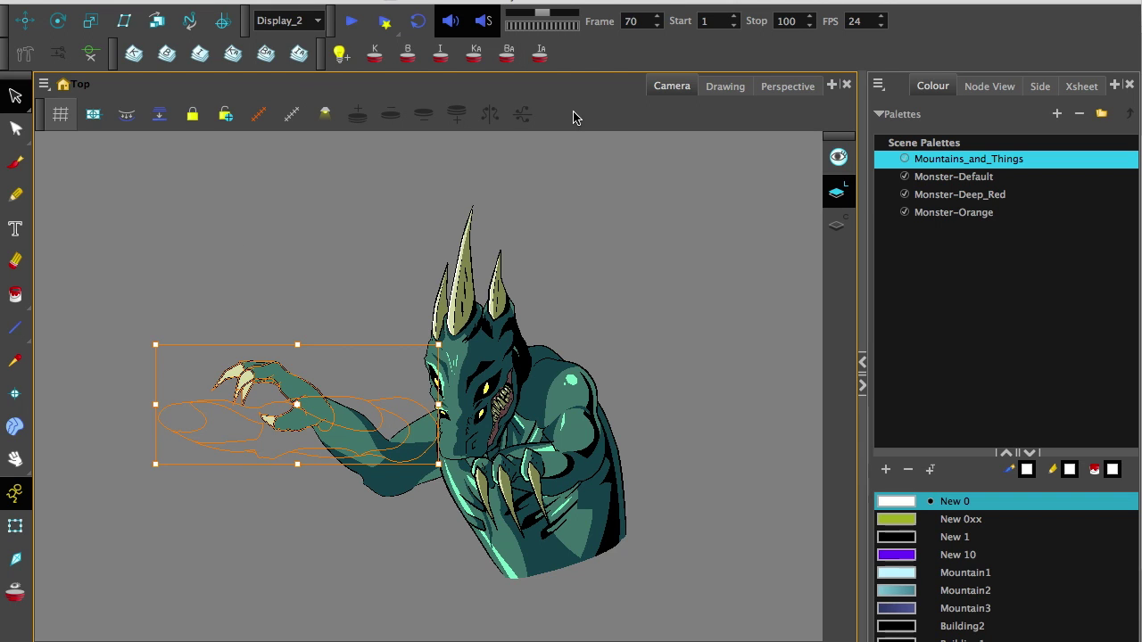
right_click(644, 118)
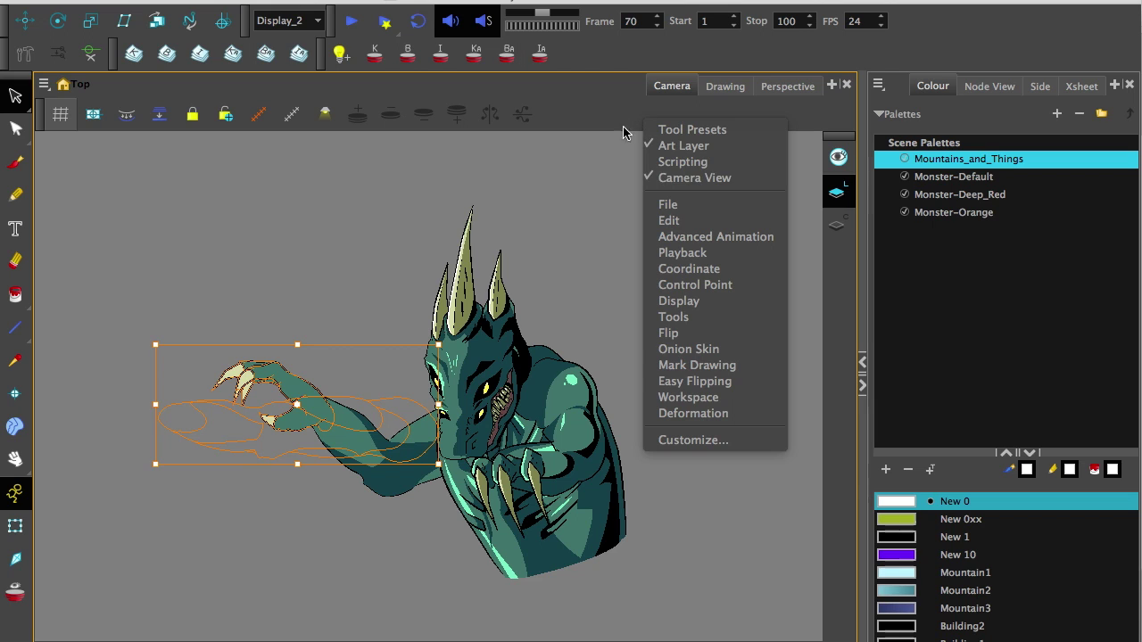
click(609, 123)
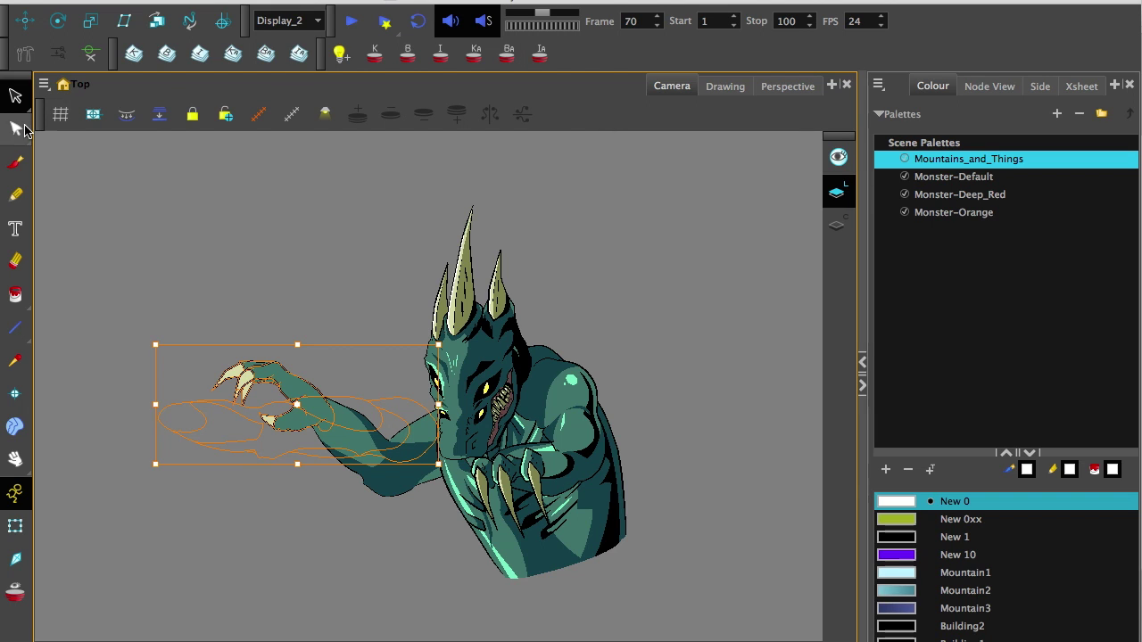
click(256, 126)
click(133, 293)
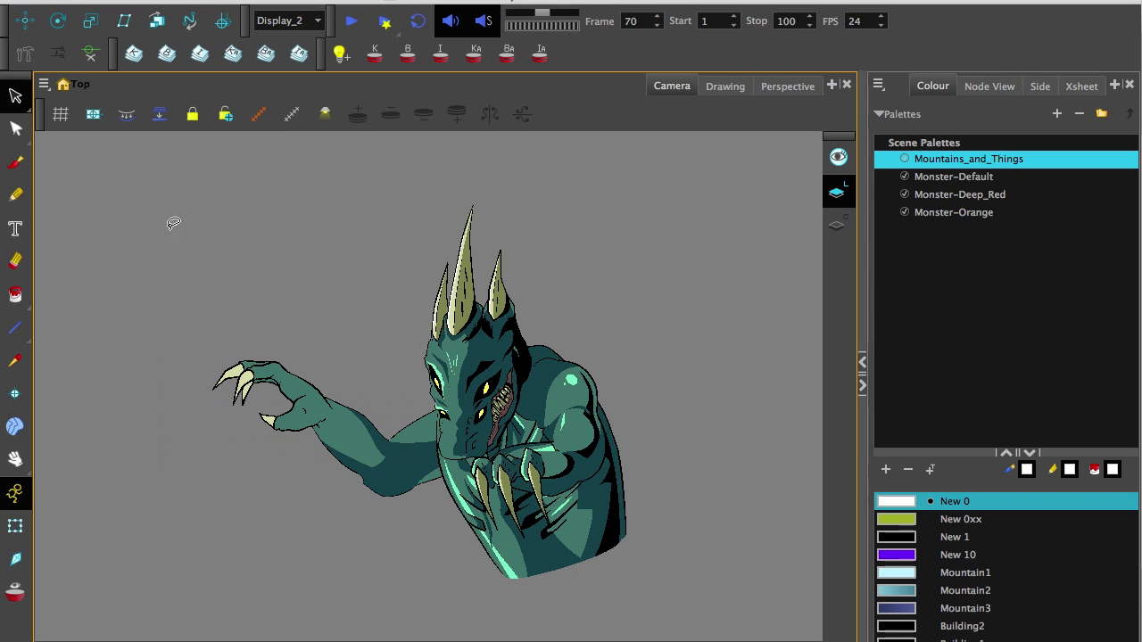
mouse_move(147, 297)
mouse_down()
mouse_move(385, 503)
mouse_move(234, 247)
mouse_move(262, 193)
mouse_up()
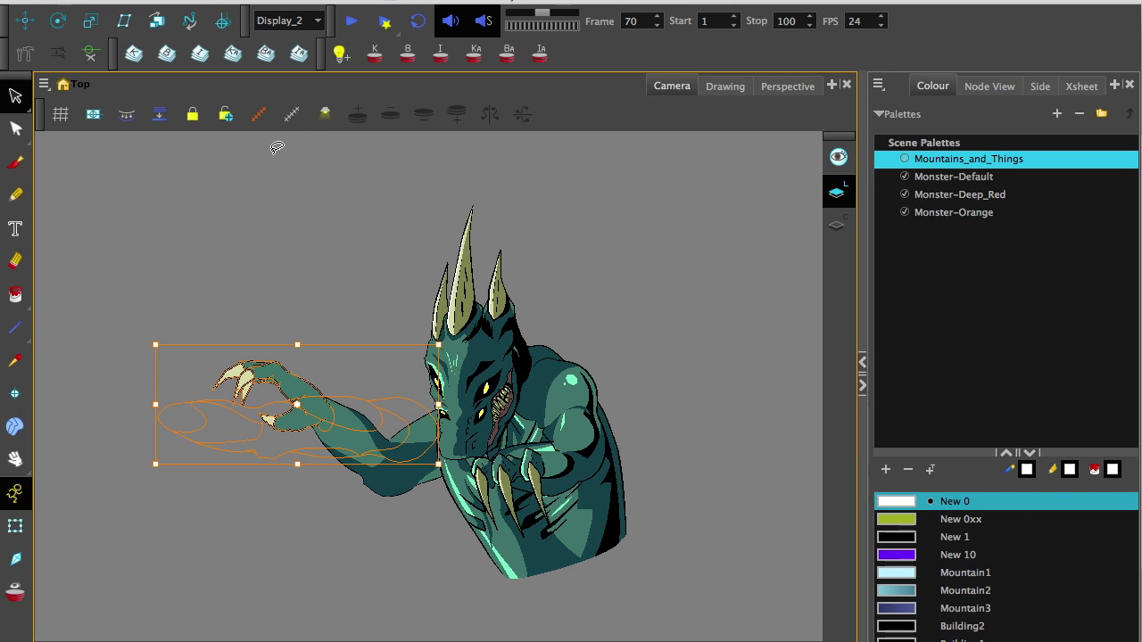
click(256, 118)
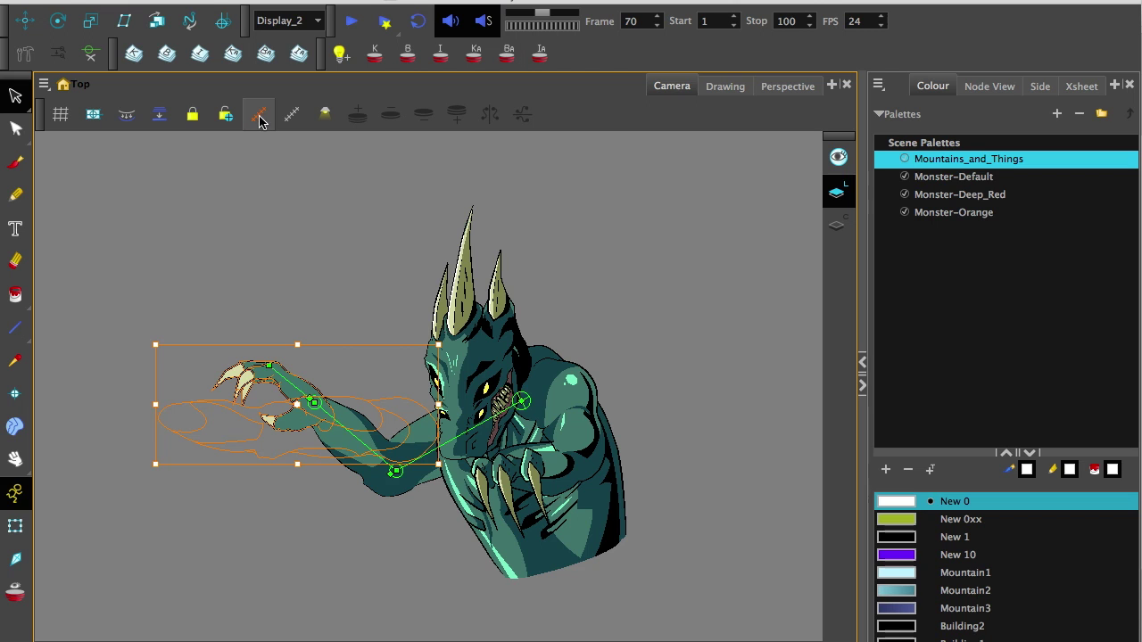
- Lasso the whole character and show the deformer chains across its body
click(200, 177)
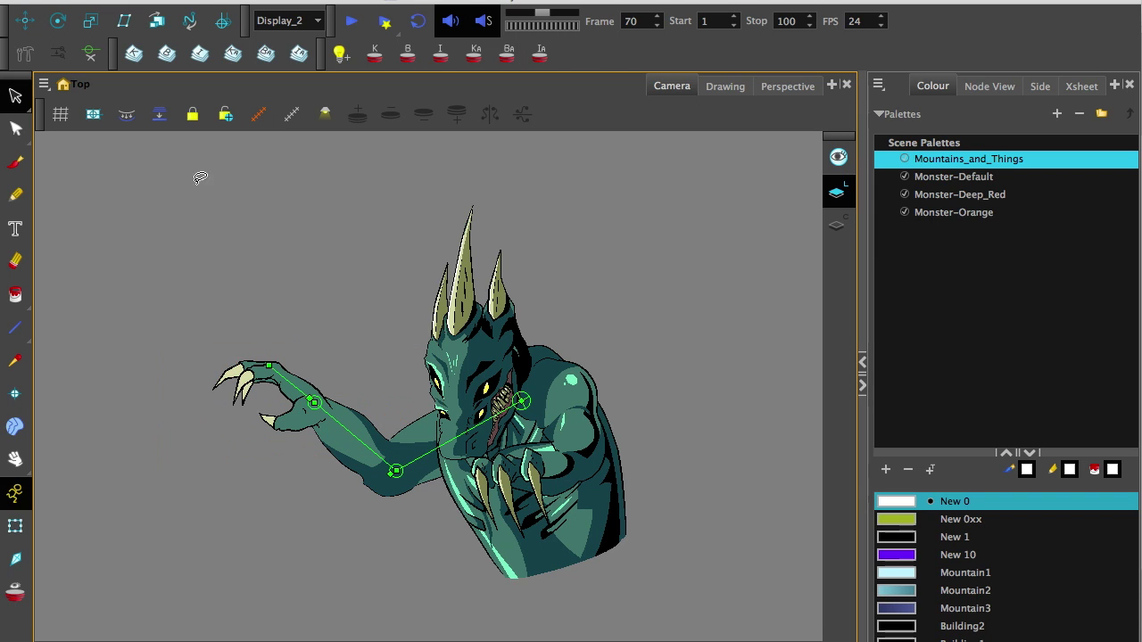
mouse_move(201, 196)
mouse_down()
mouse_move(667, 300)
mouse_move(174, 510)
mouse_move(196, 545)
mouse_up()
click(256, 116)
- With the Transform tool, raise the monster's left arm and swing its right arm forward
click(23, 529)
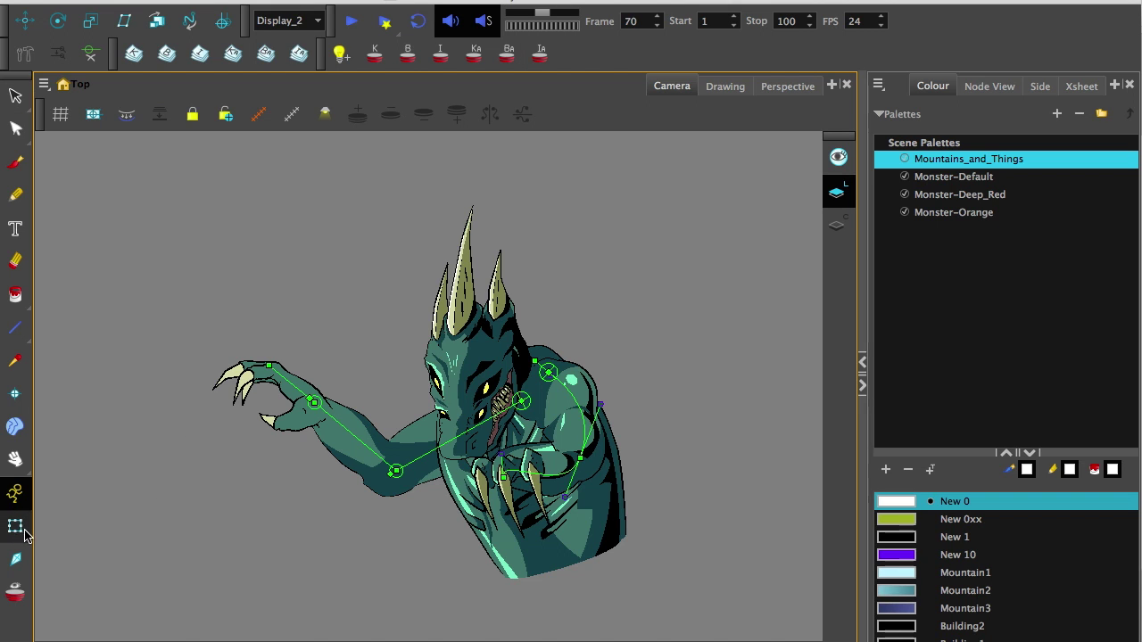
drag(213, 344, 243, 364)
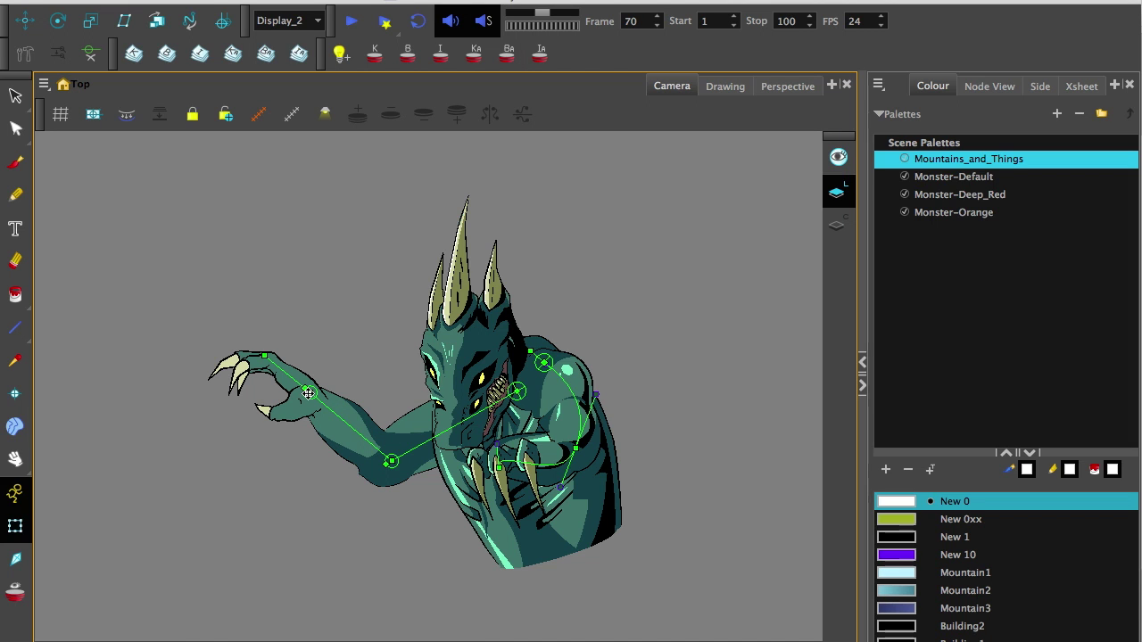
drag(303, 402, 270, 395)
drag(327, 428, 337, 394)
click(571, 468)
drag(571, 469, 683, 473)
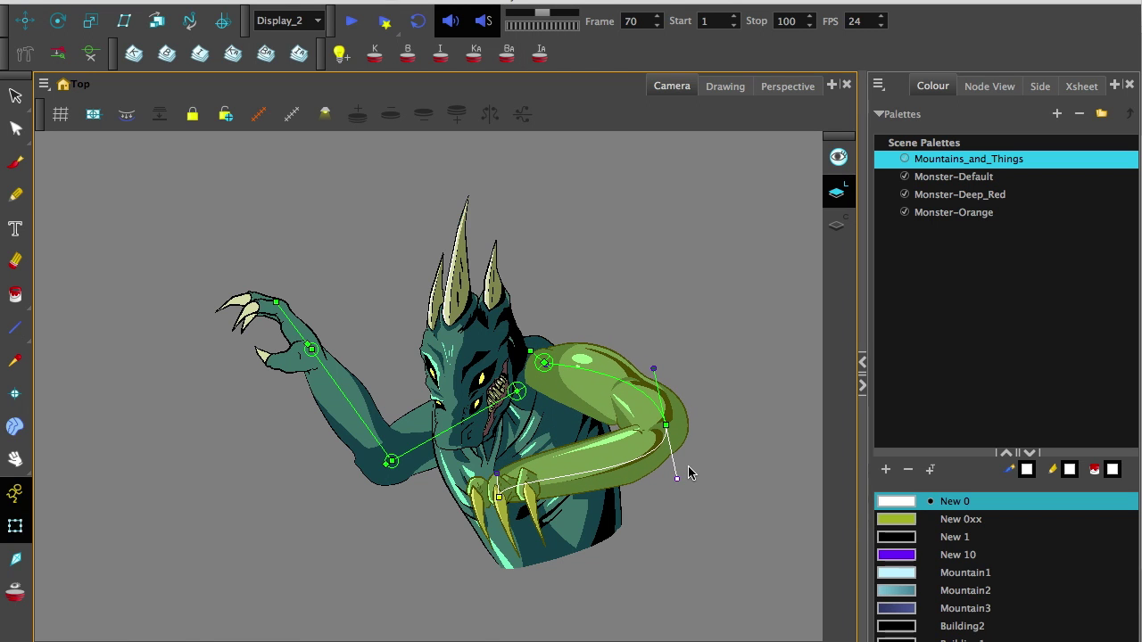
scroll(479, 382, left, 5)
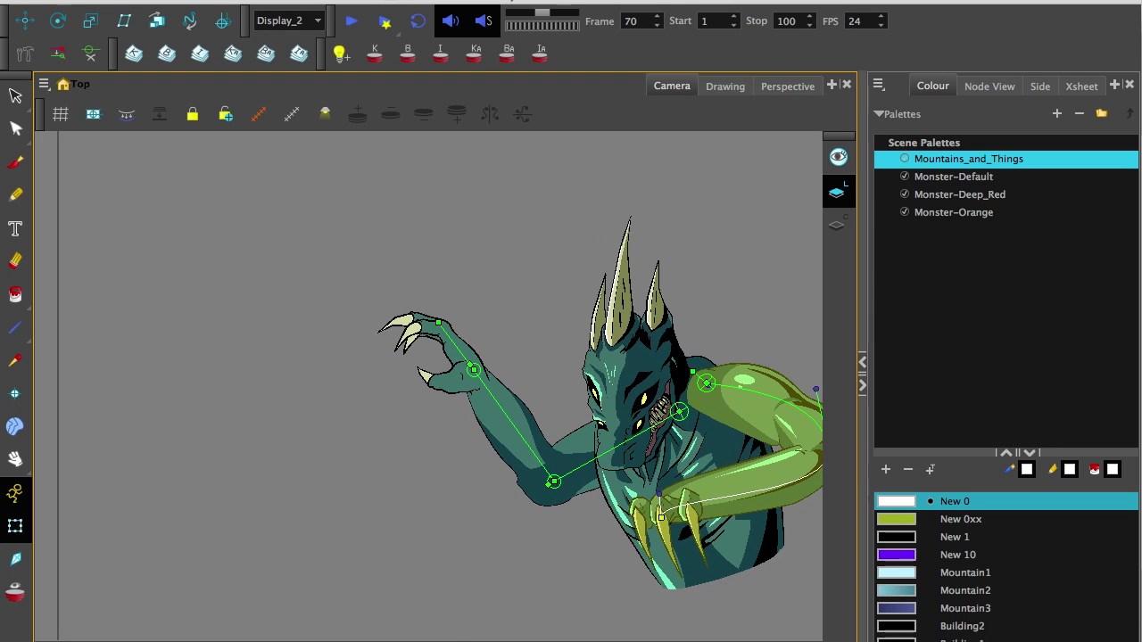
- Add a new Drawing layer under the selected Peg_Monster_2 group
drag(228, 638, 228, 413)
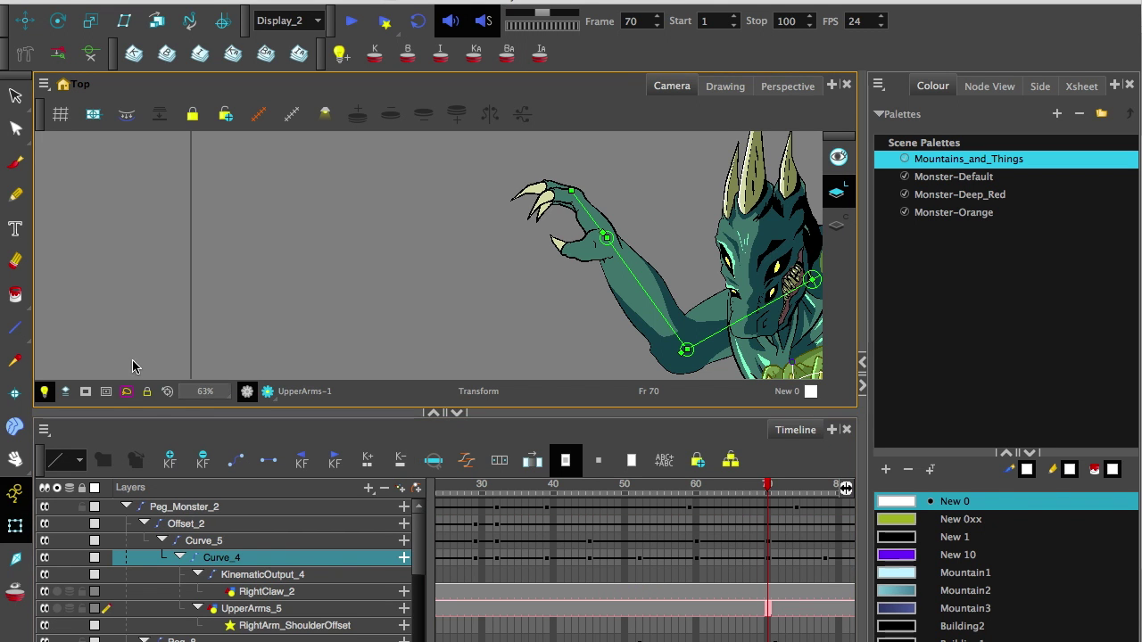
click(229, 506)
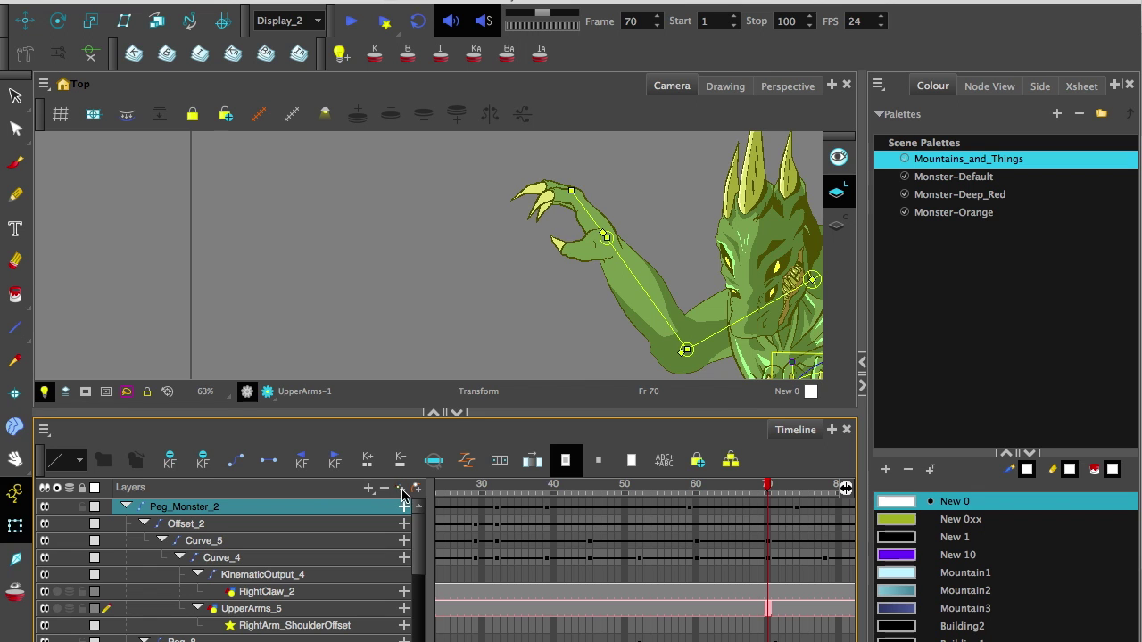
click(401, 489)
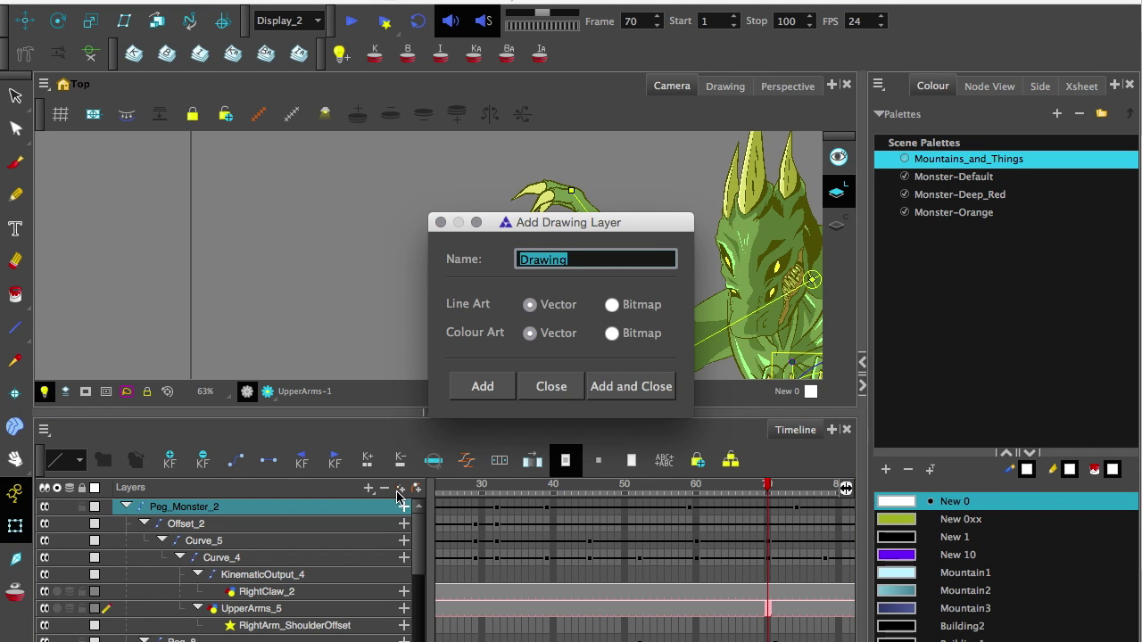
click(631, 386)
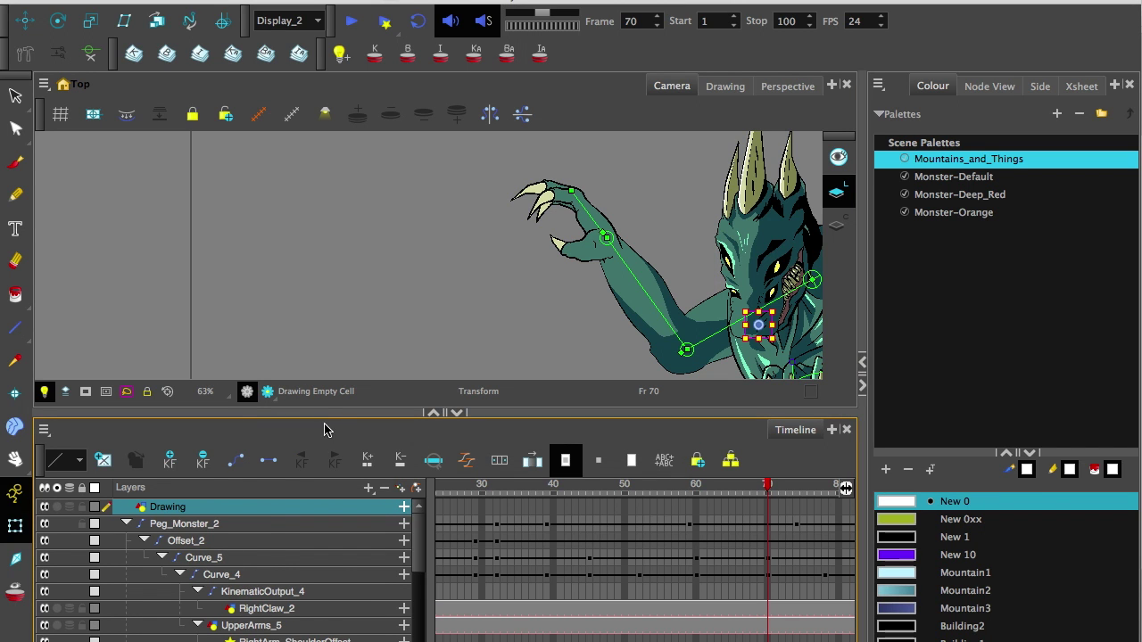
- Paint a tall black vertical block to the left of the monster with the Brush
drag(324, 430, 331, 624)
key(alt+b)
mouse_move(189, 223)
mouse_down()
mouse_move(187, 538)
mouse_move(246, 553)
mouse_move(230, 255)
mouse_move(207, 215)
mouse_move(190, 239)
mouse_move(215, 276)
mouse_move(215, 261)
mouse_move(228, 383)
mouse_move(202, 303)
mouse_move(197, 539)
mouse_move(230, 529)
mouse_move(212, 390)
mouse_move(215, 476)
mouse_move(203, 452)
mouse_move(228, 519)
mouse_up()
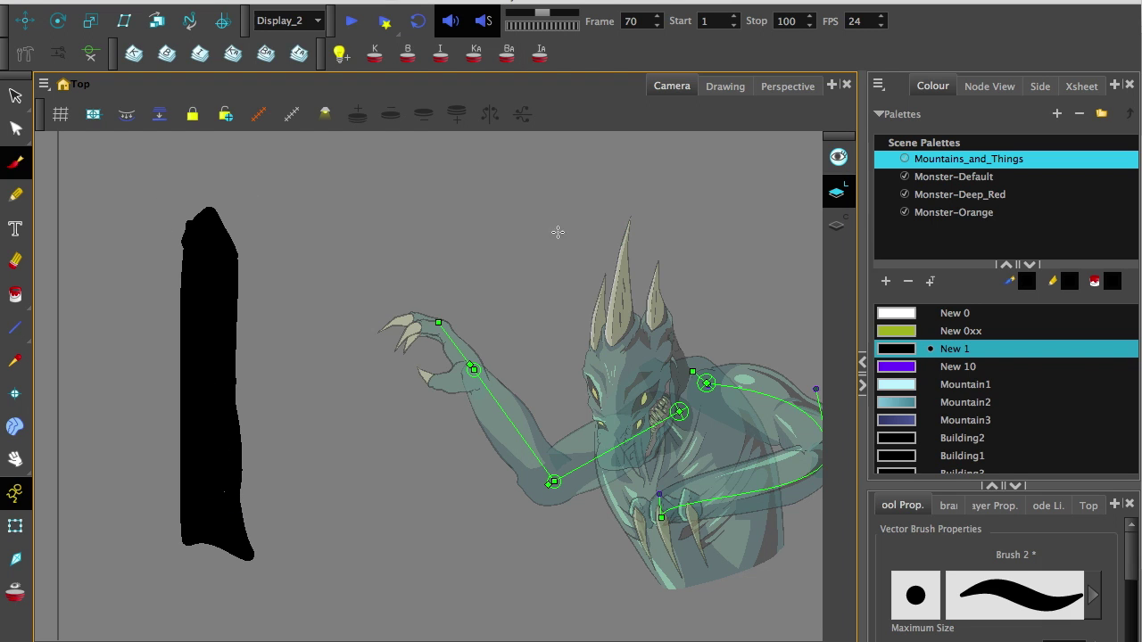
- With the Rigging tool, place a two-bone chain at the block's top, middle and bottom
right_click(618, 56)
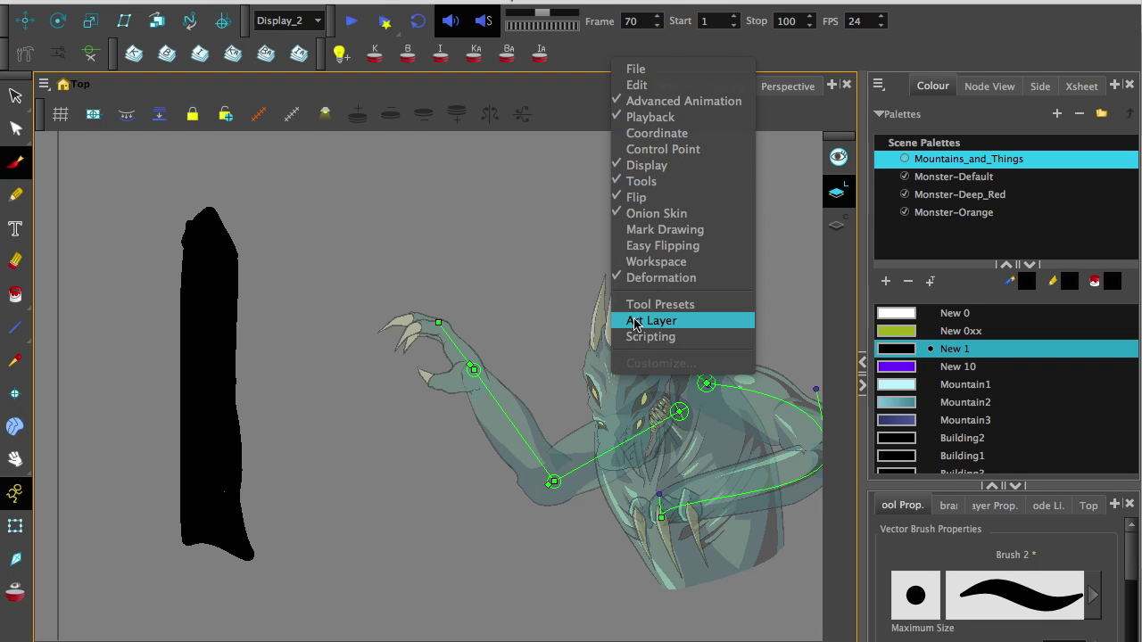
click(591, 44)
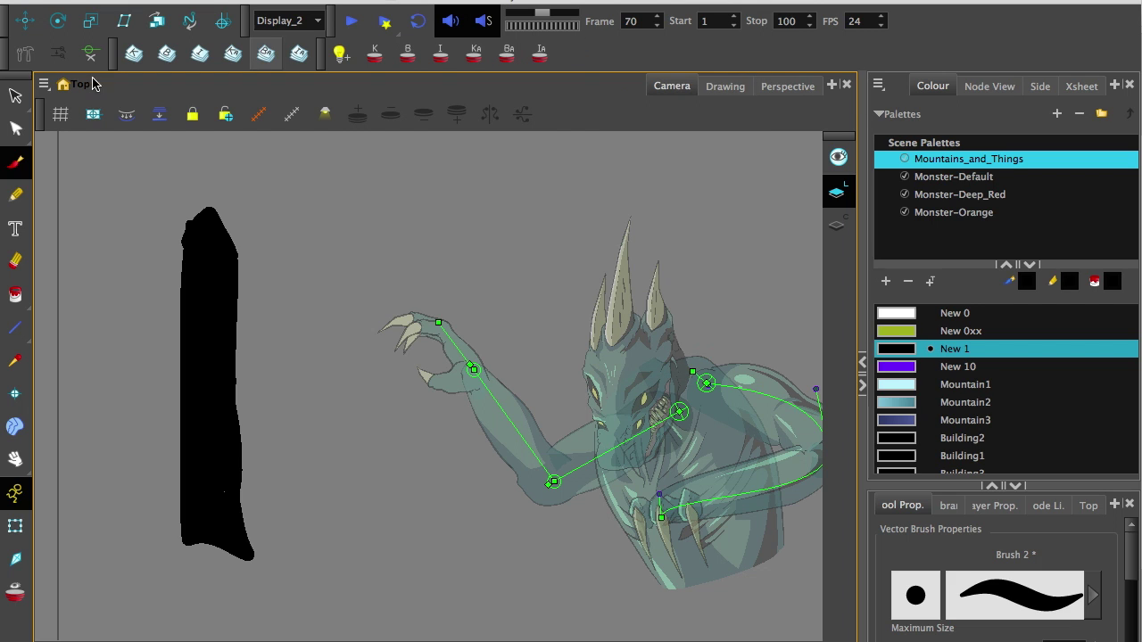
click(23, 57)
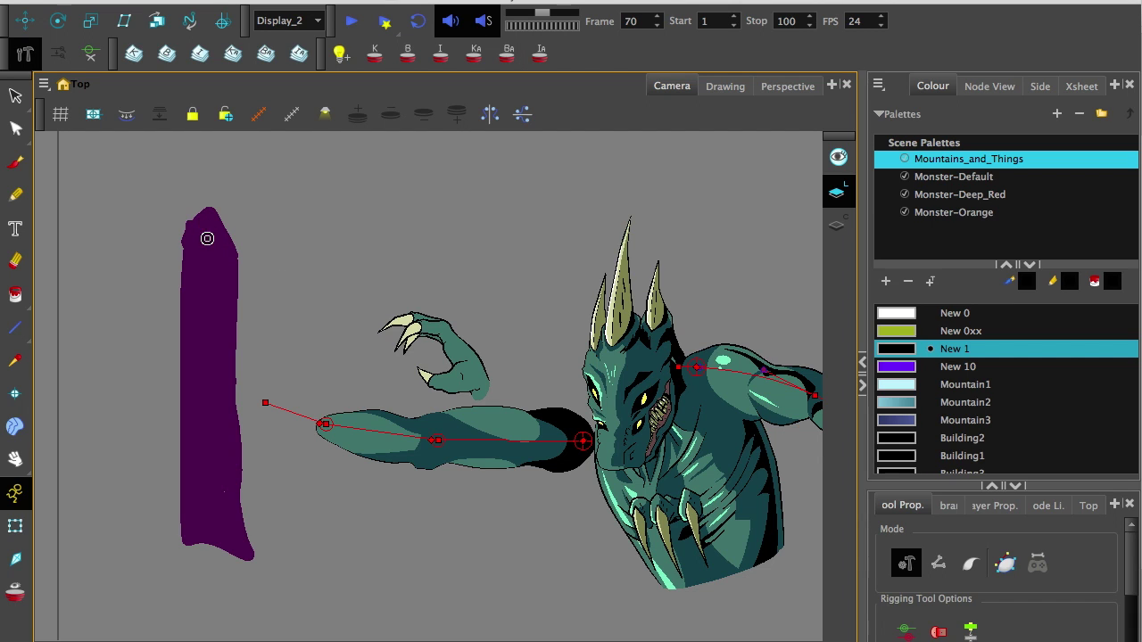
click(204, 230)
click(205, 366)
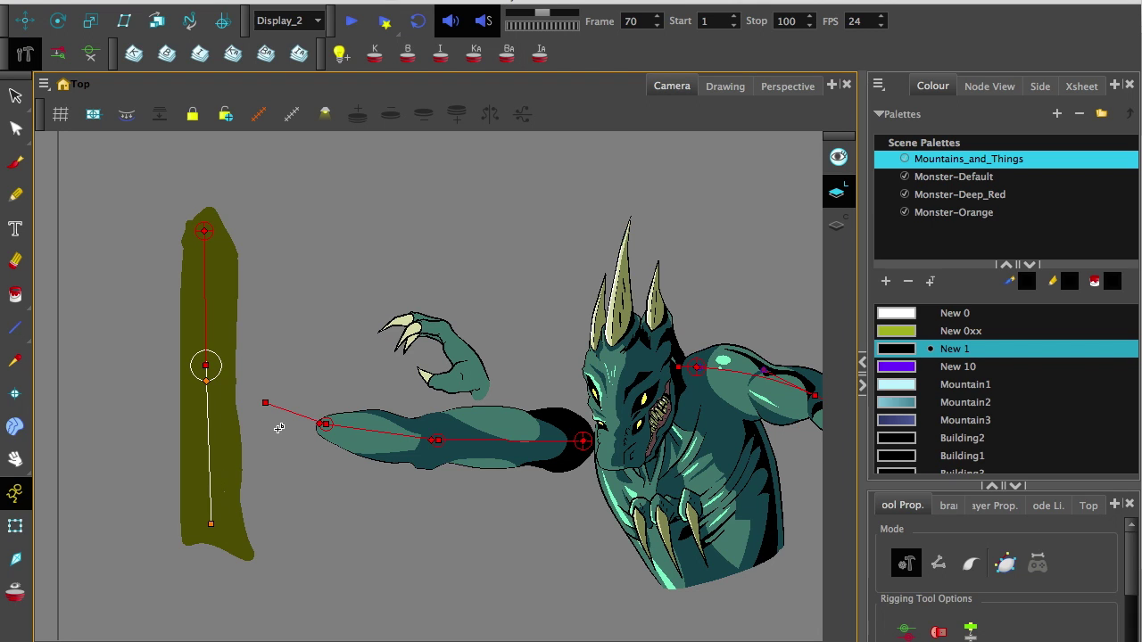
- With the Transform tool, bend the block at its middle joint and move it upper left
click(15, 528)
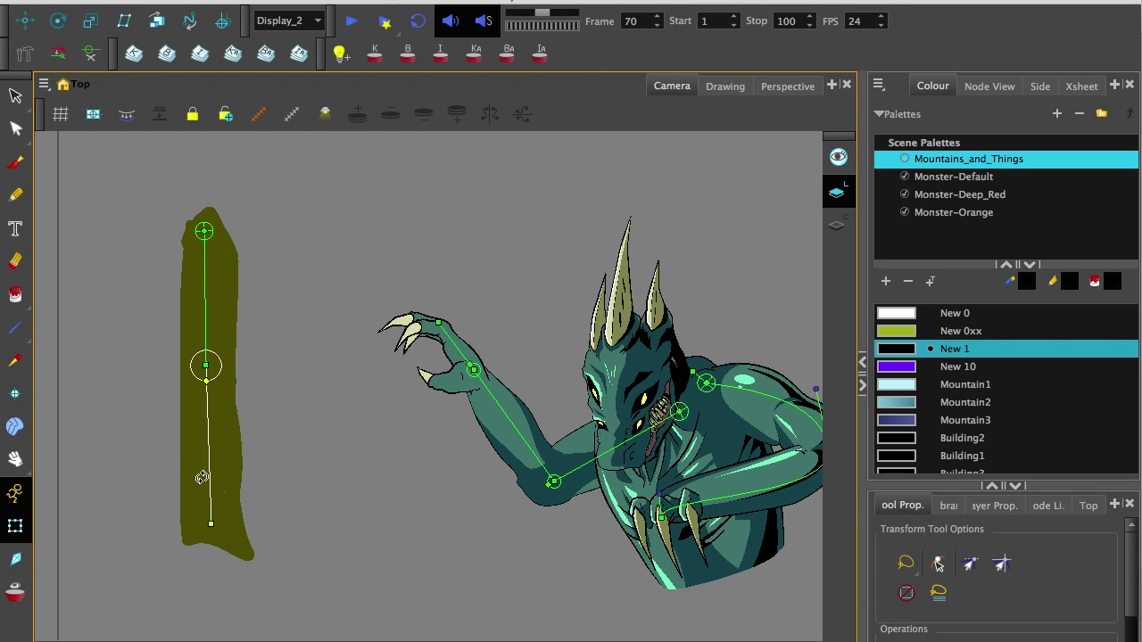
drag(202, 478, 116, 406)
drag(203, 231, 324, 187)
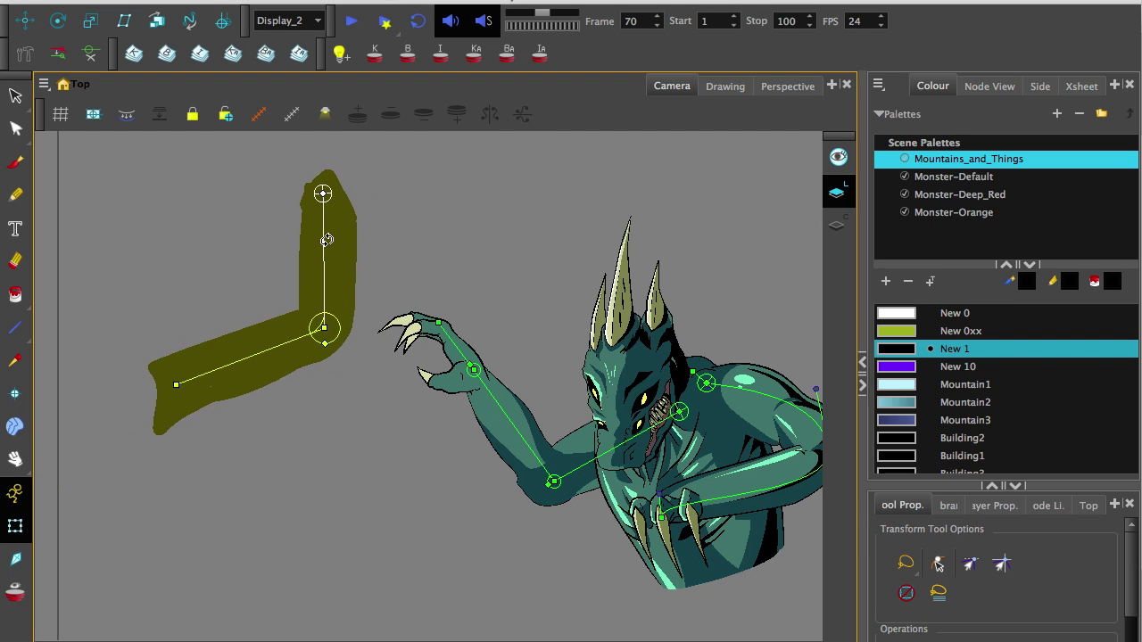
drag(323, 238, 349, 234)
drag(350, 402, 425, 253)
drag(354, 268, 274, 232)
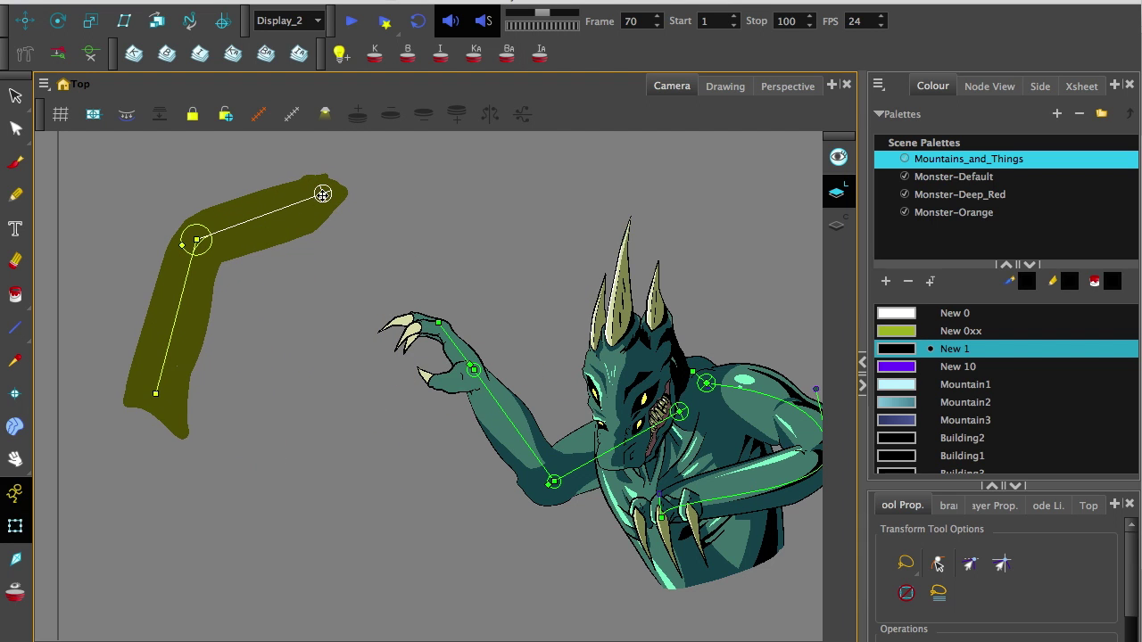
drag(323, 195, 239, 154)
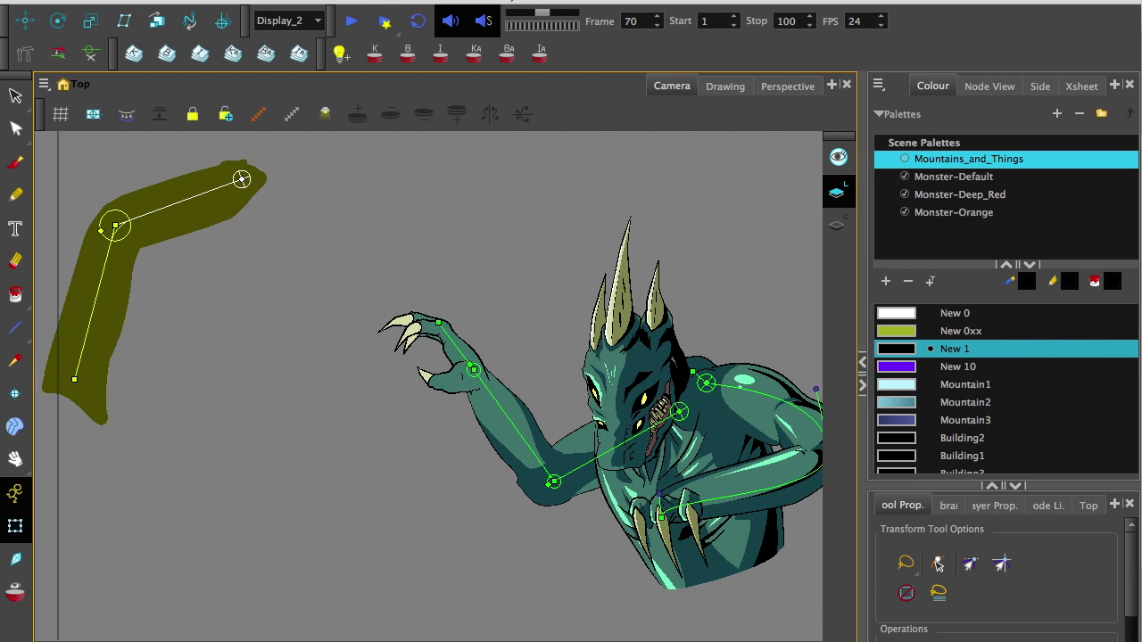
- Reopen the Timeline, scroll the layer list, and select the UpperArms_5 layer
drag(293, 571, 294, 283)
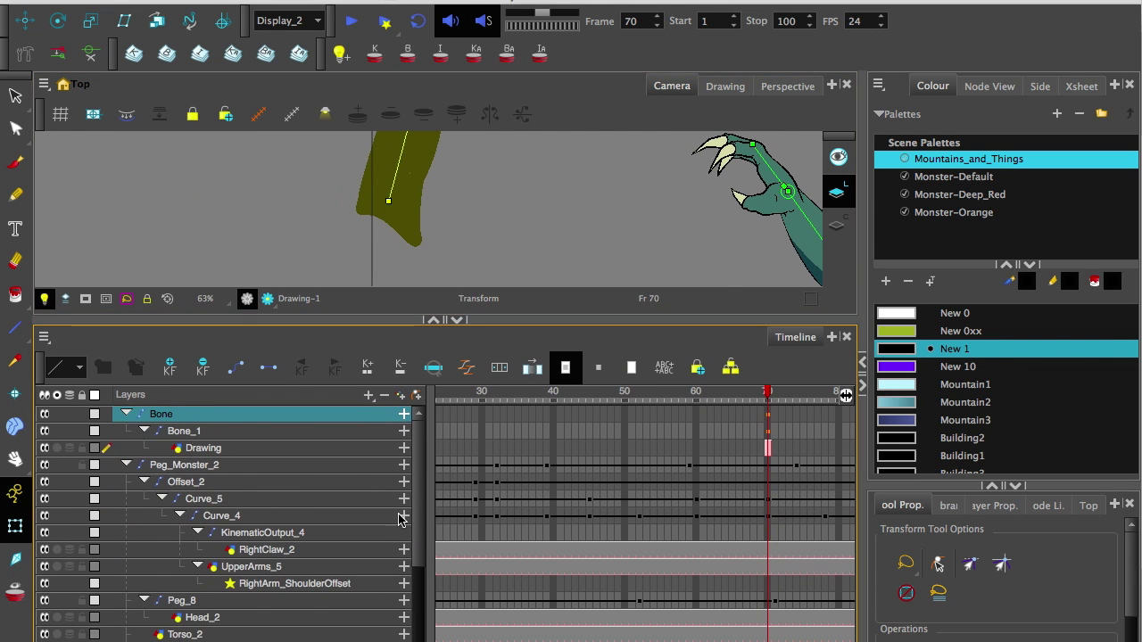
scroll(398, 519, down, 4)
scroll(253, 546, up, 3)
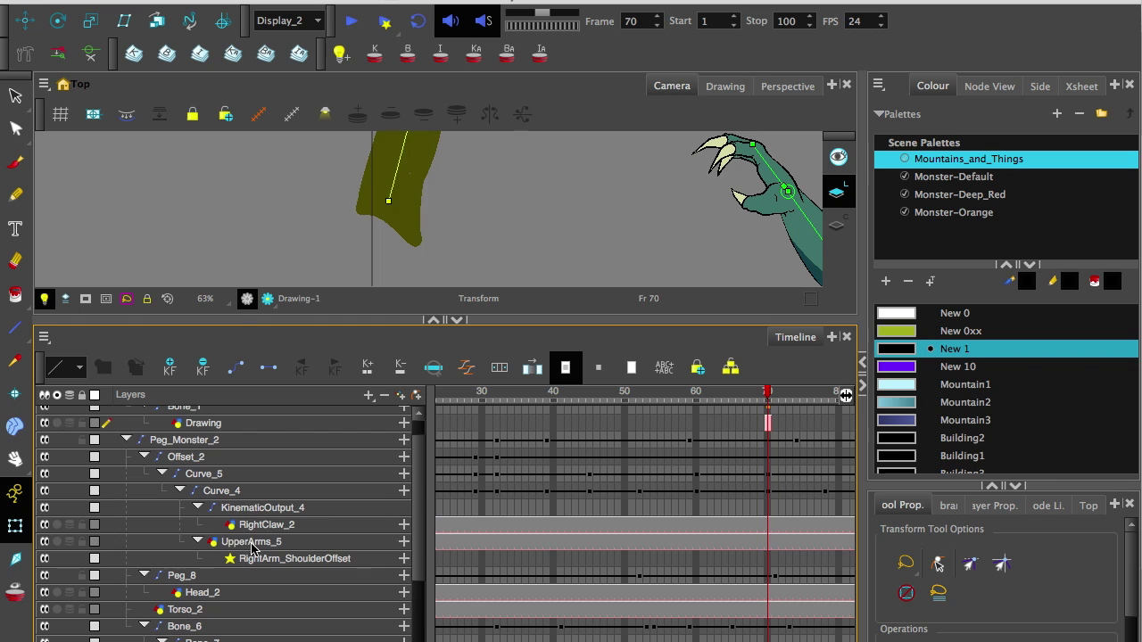
click(253, 541)
scroll(253, 541, down, 3)
drag(101, 274, 270, 232)
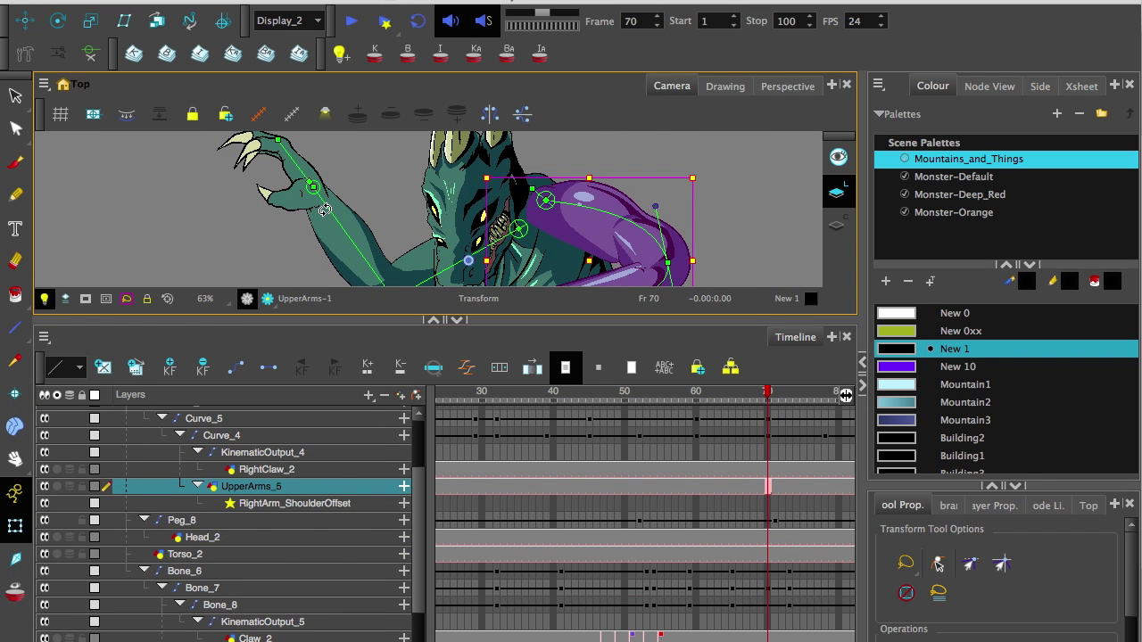